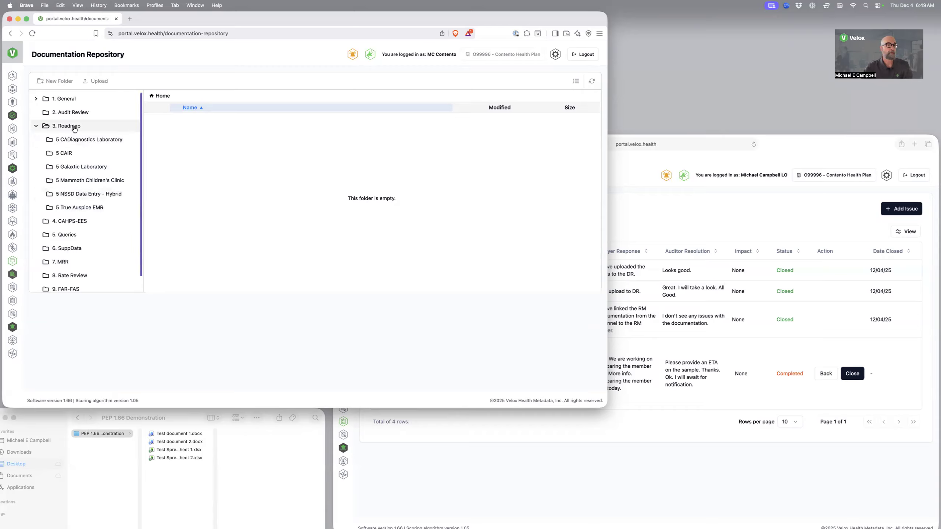
Check the 5 Mammoth Children's Clinic folder under 3. Roadmap in both the payer's Brave window and the auditor's Safari window.
left_click(77, 181)
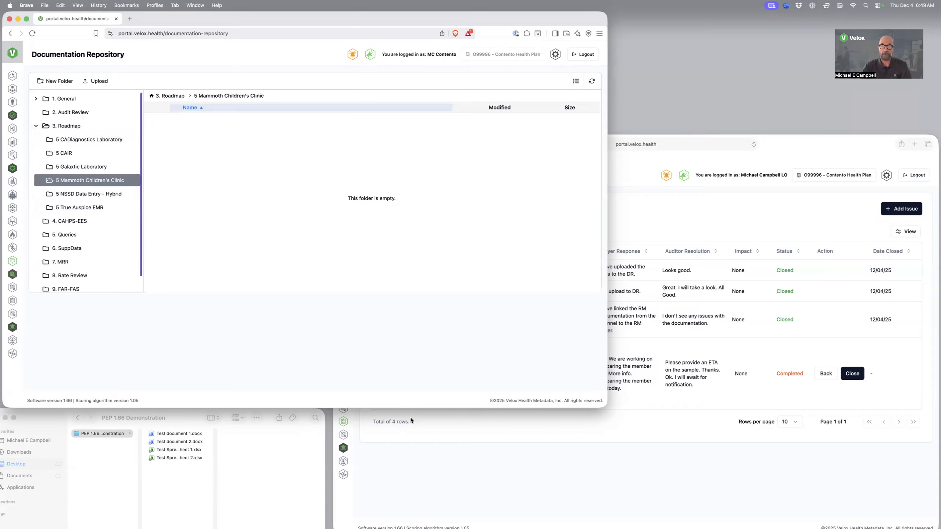
left_click(434, 451)
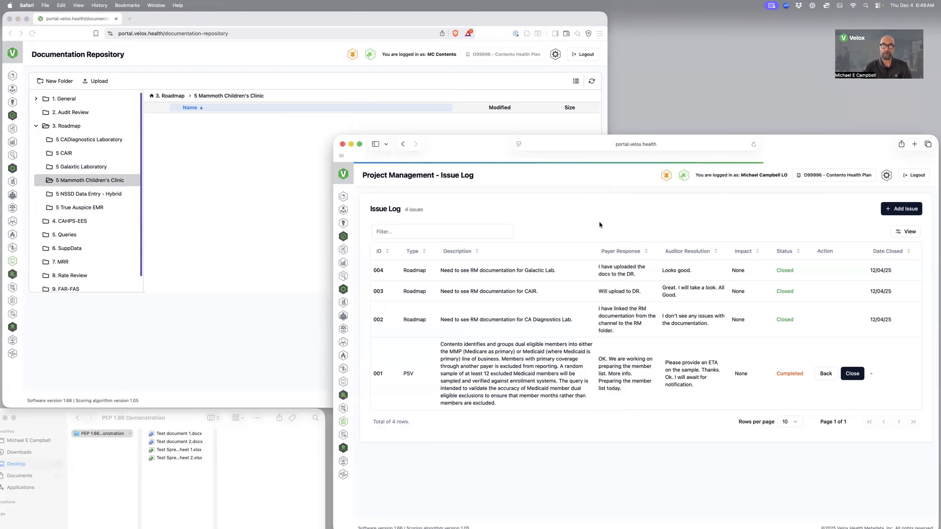
left_click(368, 247)
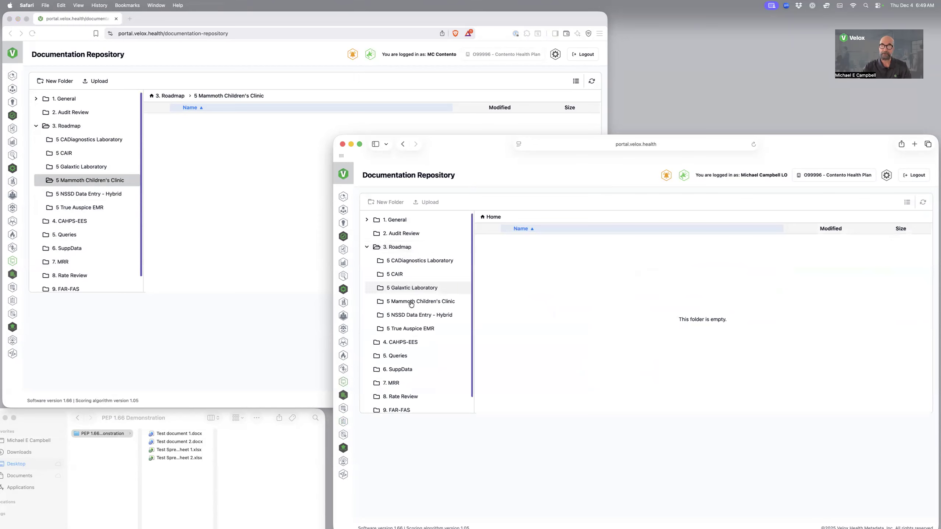
left_click(411, 302)
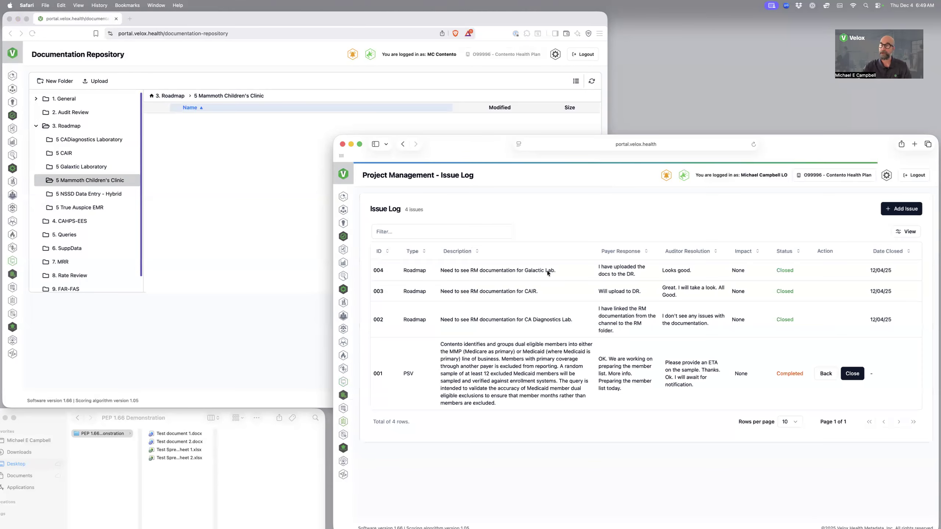
Add a new issue to the auditor's issue log and set its type to Roadmap.
left_click(897, 209)
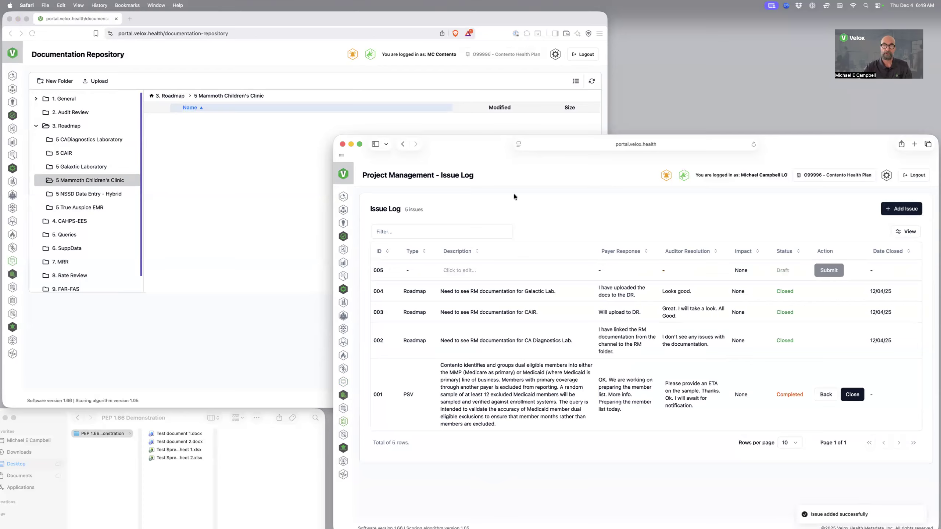
left_click(417, 271)
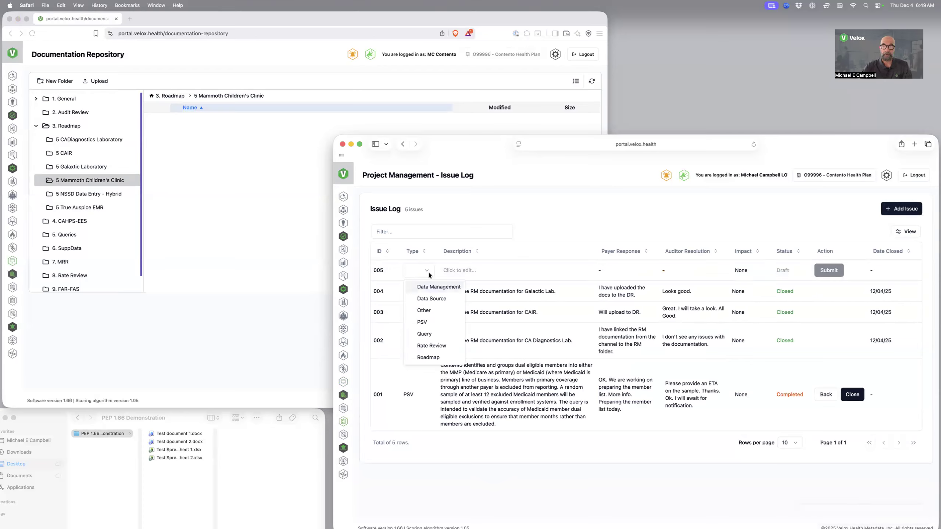
left_click(432, 357)
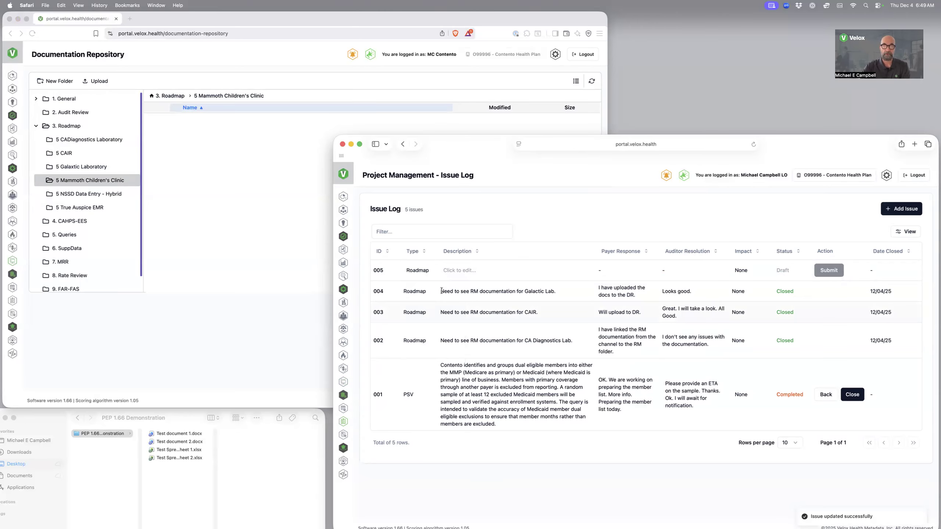
Copy issue 004's description, "Need to see RM documentation for Galactic Lab.", into the description of the new issue 005.
triple_click(561, 293)
key("super+c")
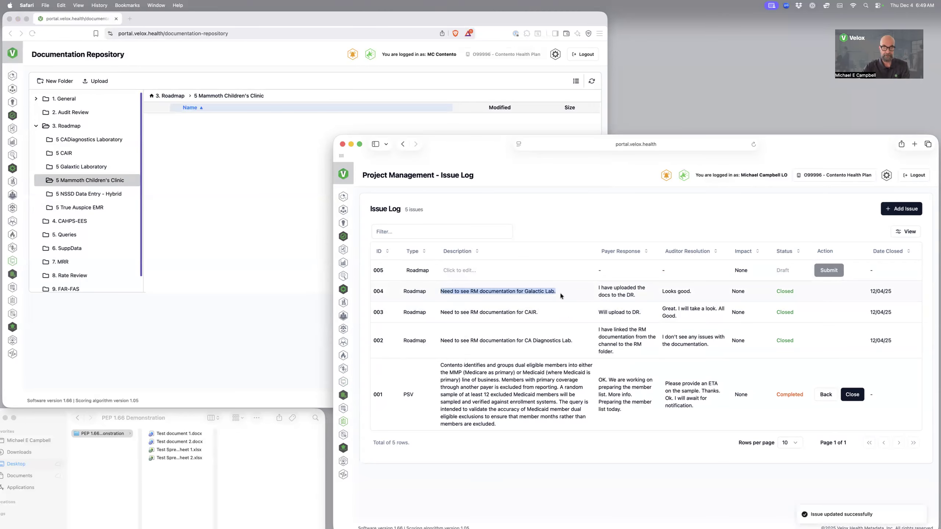
left_click(536, 271)
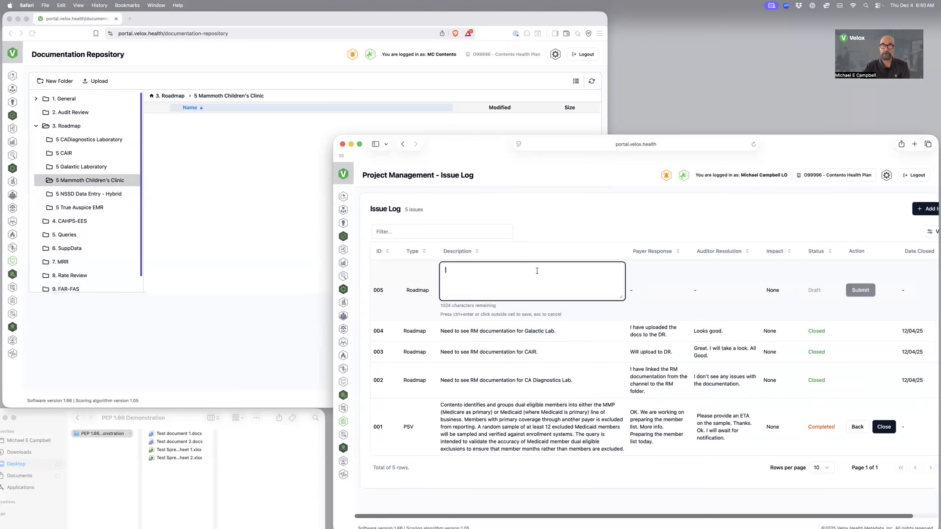
key("super+v")
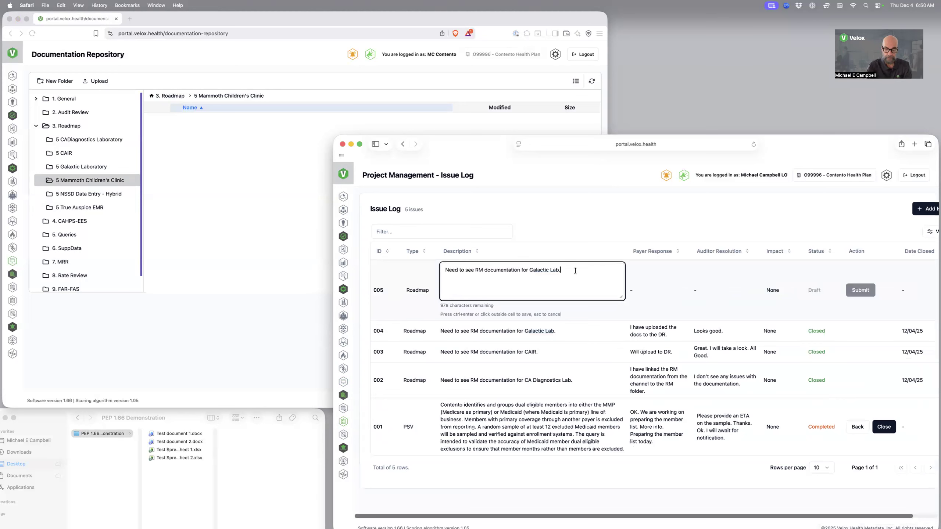
Change issue 005's description to "Need to see RM documentation for Mammoth Children's." and submit the issue.
key("shift+alt+Left")
key("shift+alt+Left")
type("M")
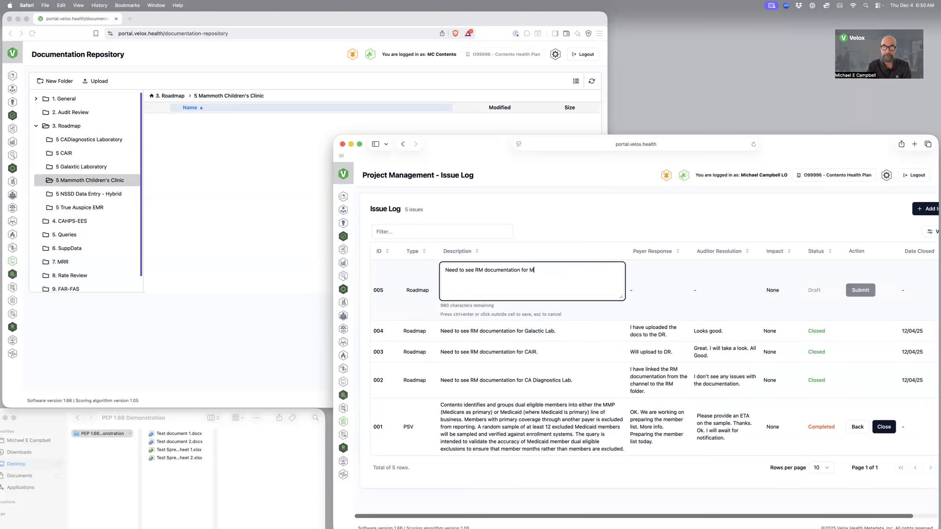
type("ammoth c")
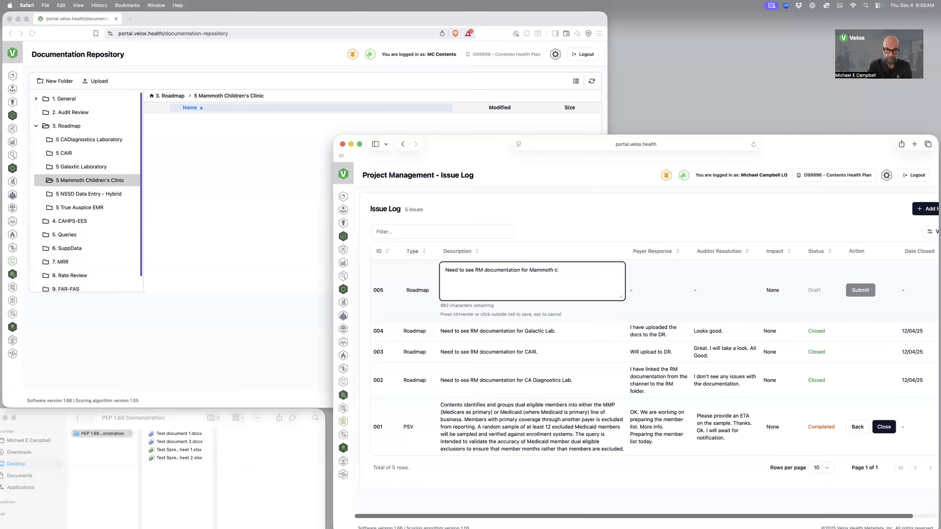
key("BackSpace")
type("Chr")
type("ldrens")
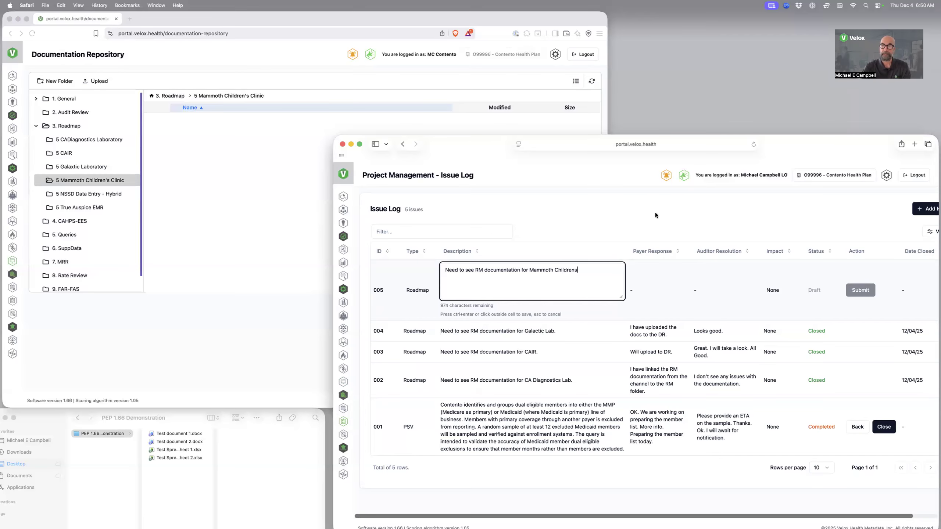
key("BackSpace")
type("'s.")
left_click(574, 222)
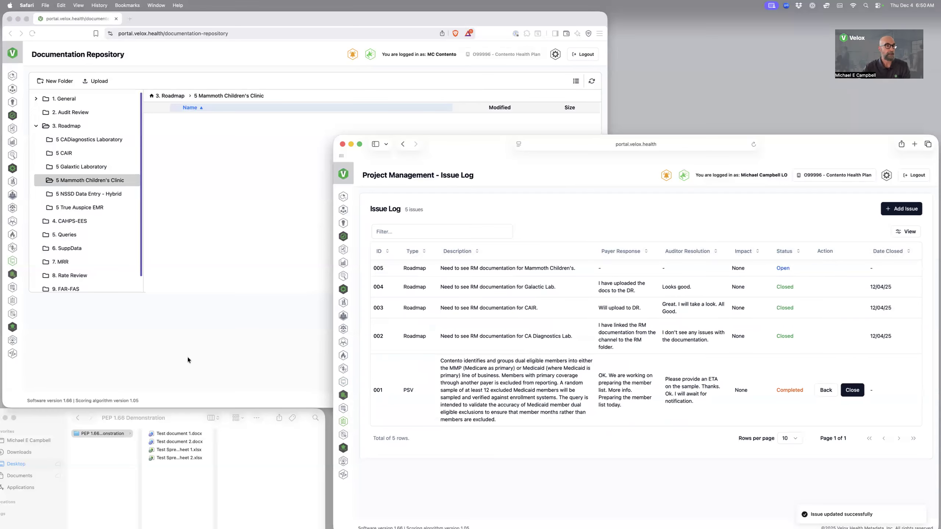
In the payer's Brave window, view the issue log and return to the 5 Mammoth Children's Clinic folder under 3. Roadmap.
left_click(32, 295)
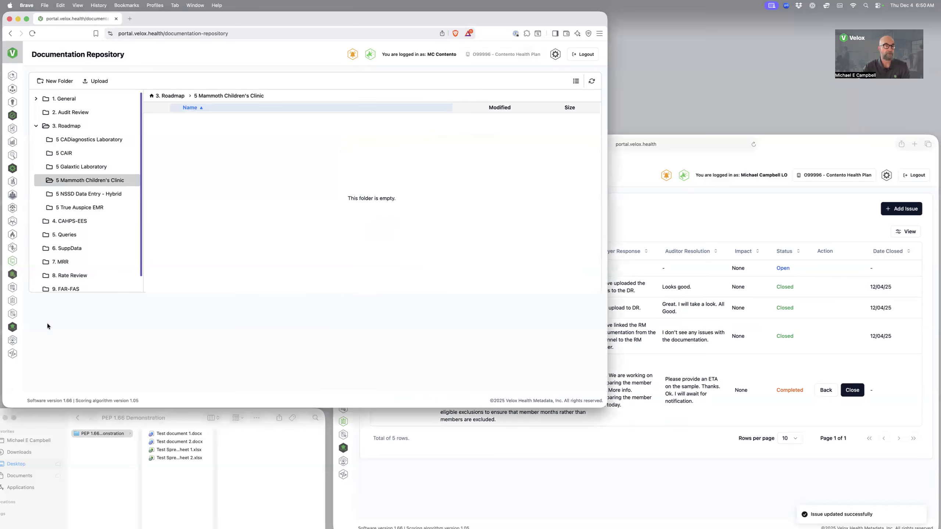
left_click(12, 301)
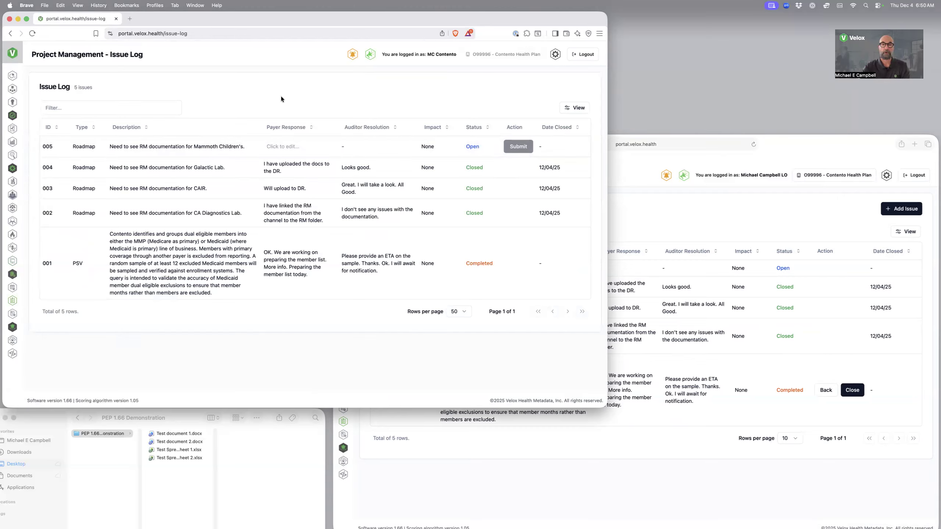
left_click(12, 262)
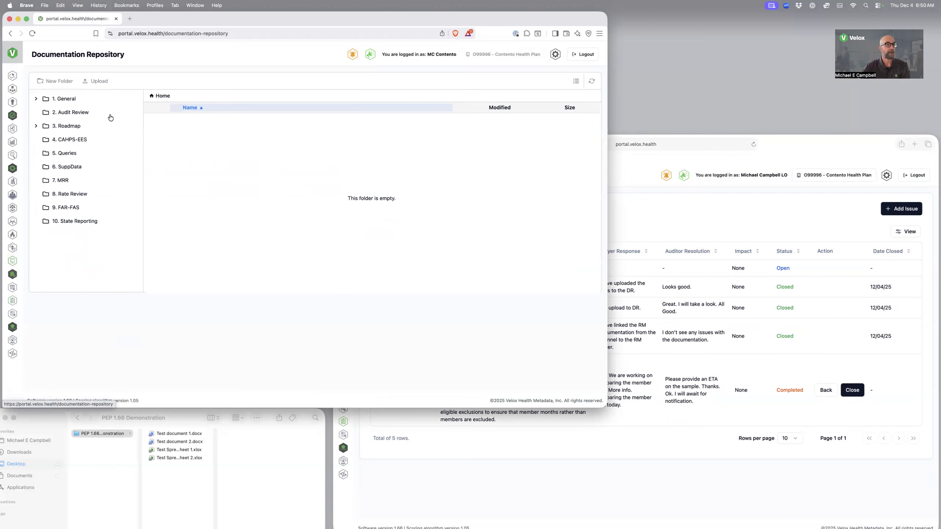
left_click(36, 126)
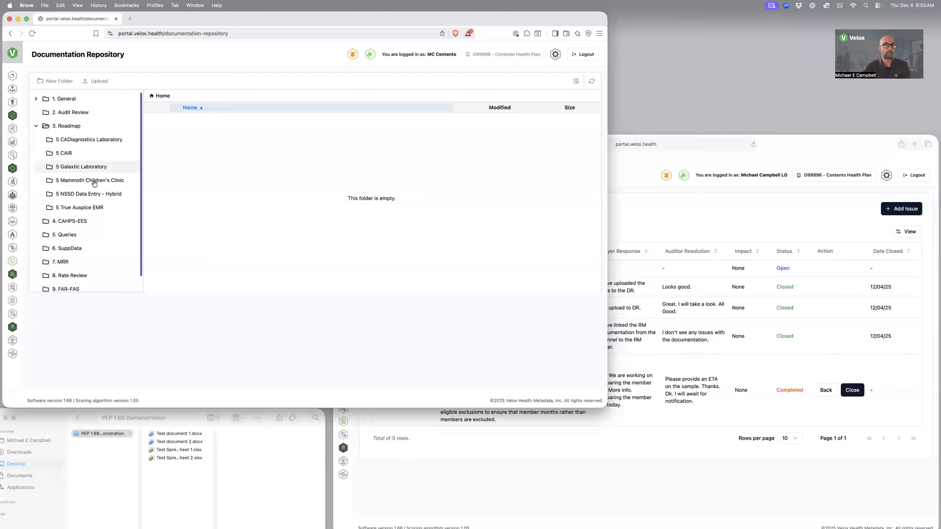
key("Down")
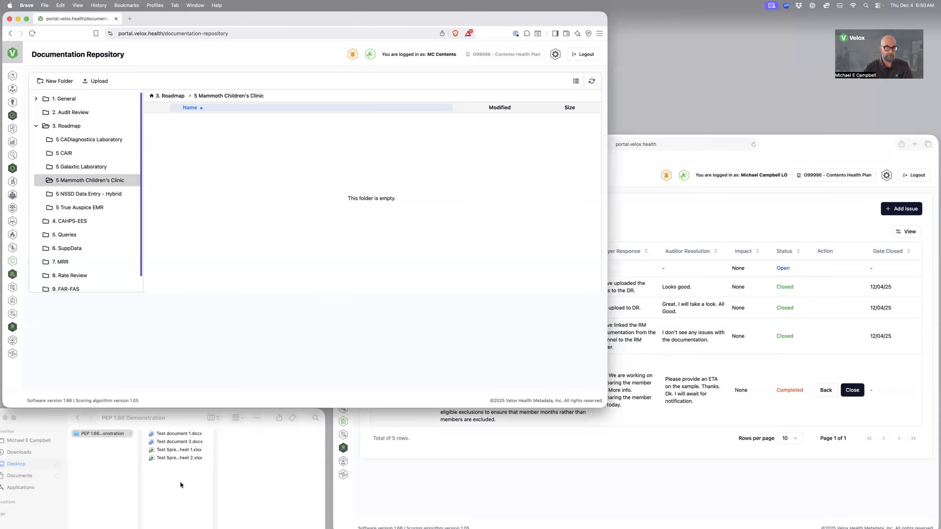
Upload Test document 1.docx, Test document 2.docx, Test Spreadsheet 1.xlsx and Test Spreadsheet 2.xlsx from Finder to the 5 Mammoth Children's Clinic folder.
left_click(184, 458)
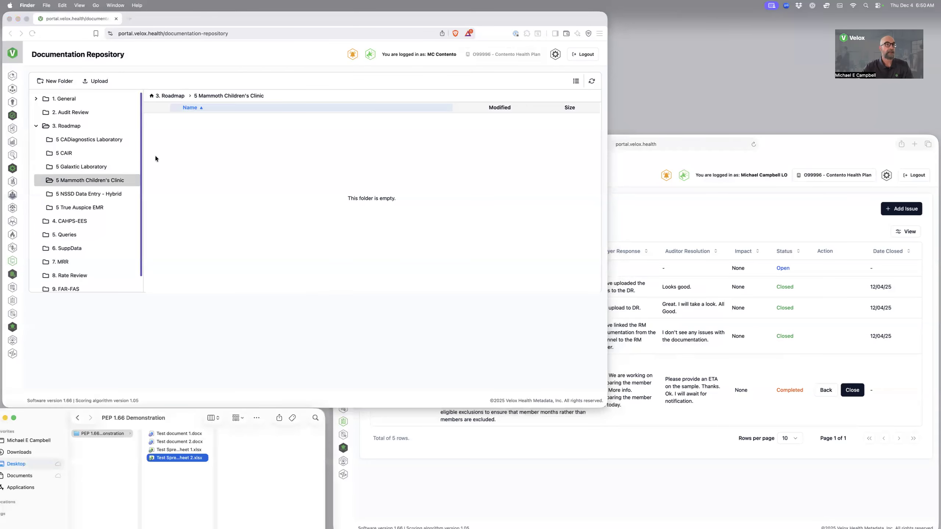
left_click(169, 191)
left_click(96, 81)
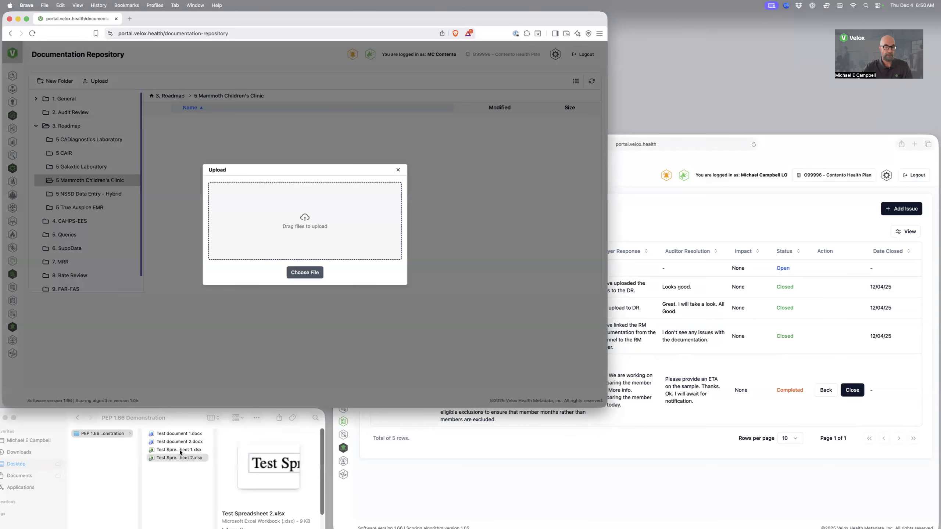
left_click(174, 450)
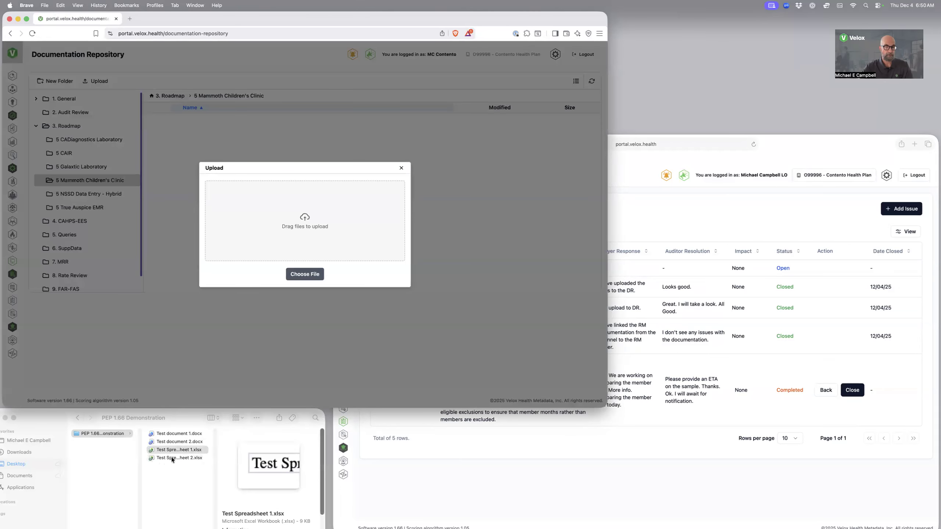
left_click(179, 443)
key("super+a")
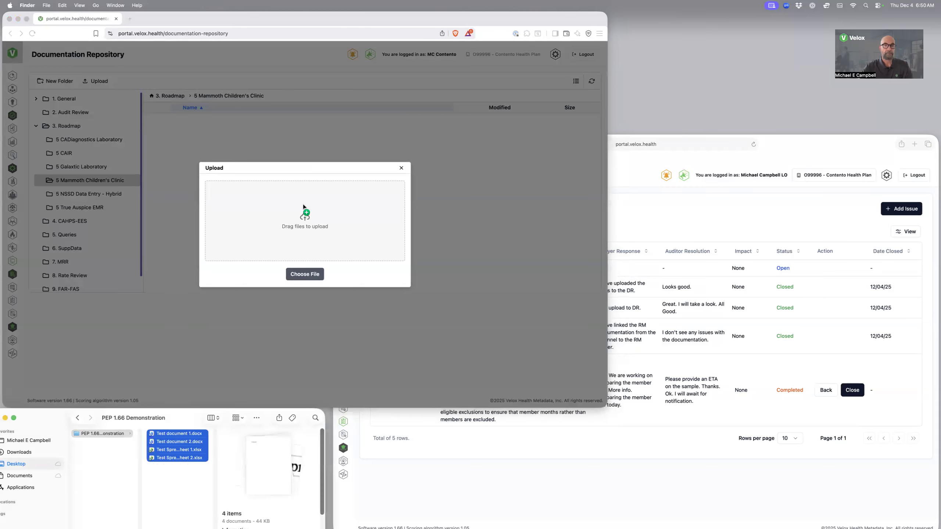
left_click_drag(450, 251, 476, 288)
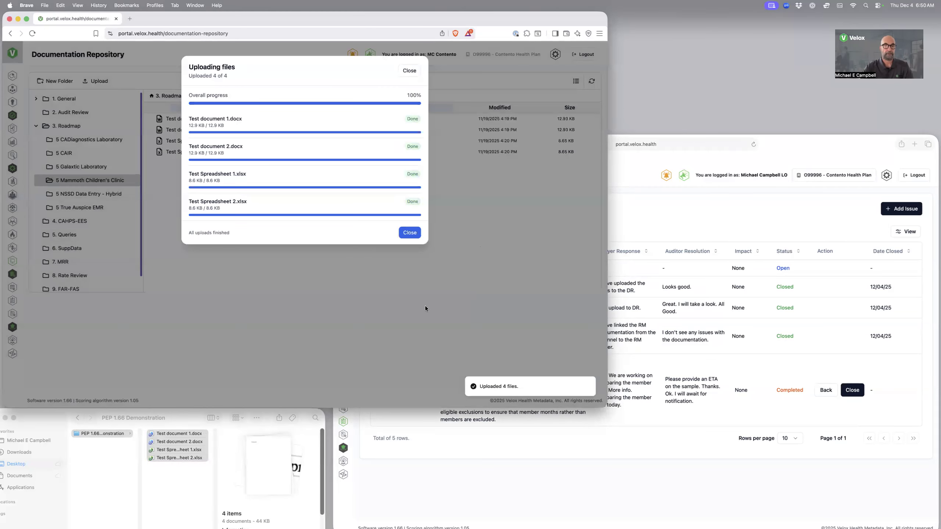
left_click(489, 250)
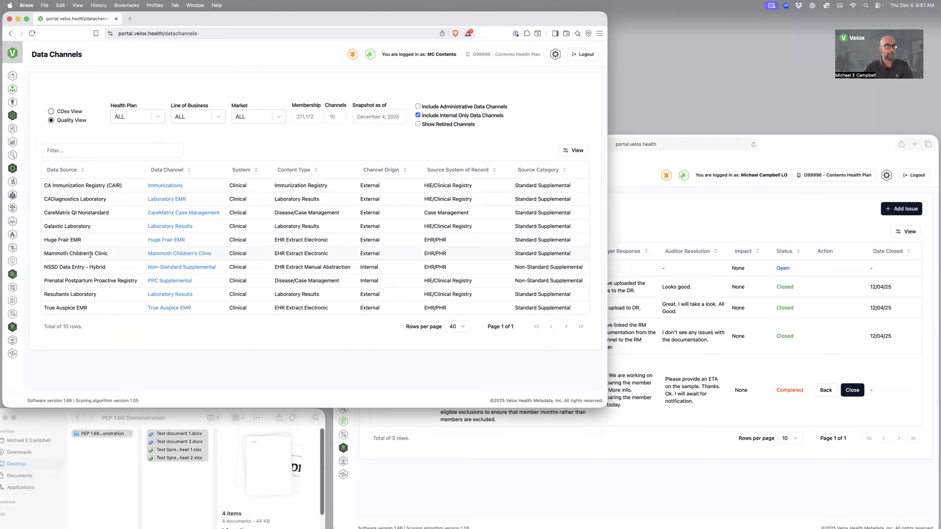
Set the Mammoth Children's Clinic data channel's documentation to the 5 Mammoth Children's Clinic folder and open the linked folder.
left_click(189, 257)
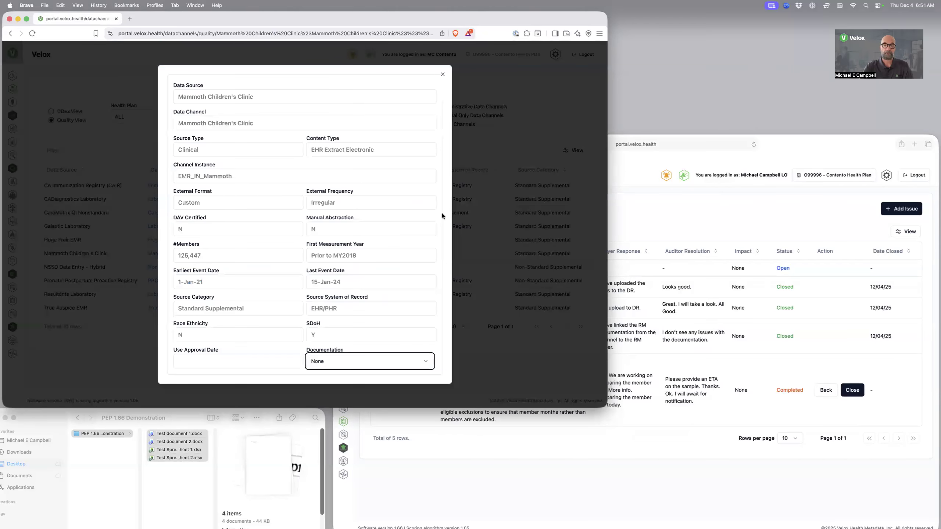
left_click(423, 355)
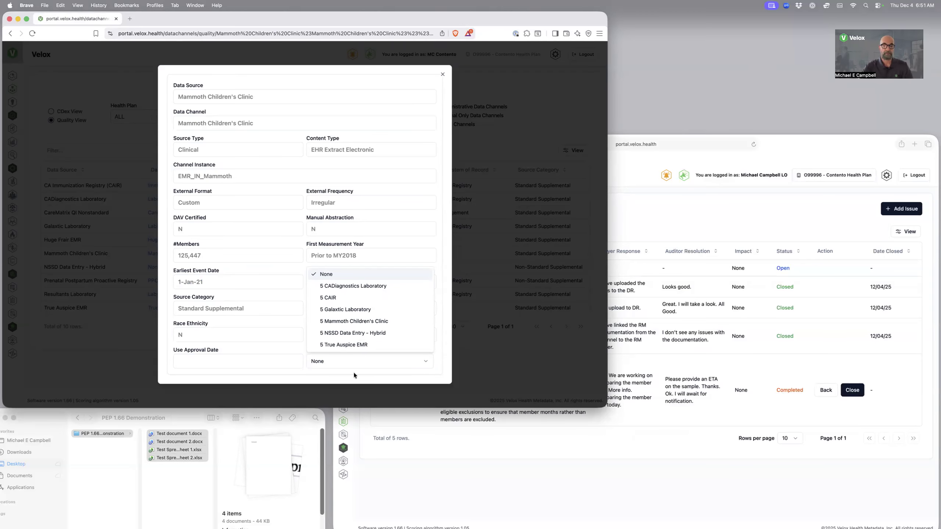
left_click(346, 321)
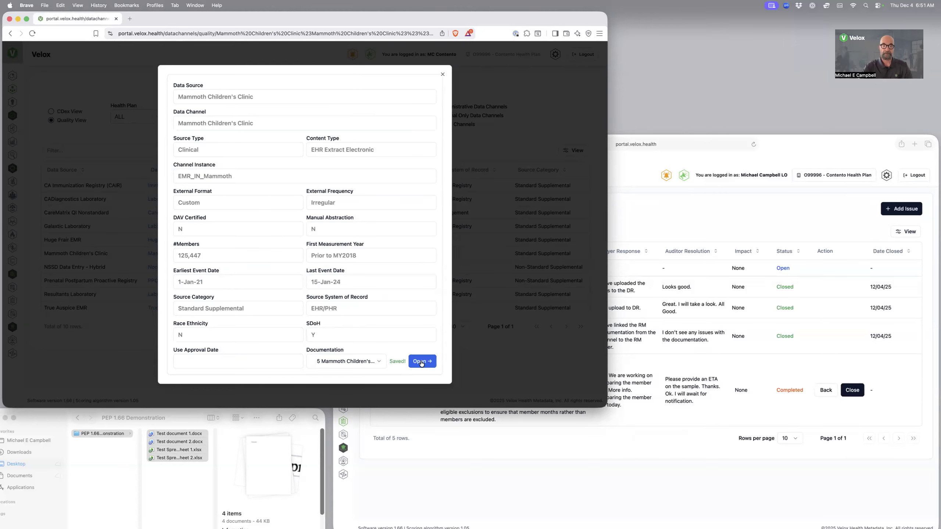
left_click(421, 362)
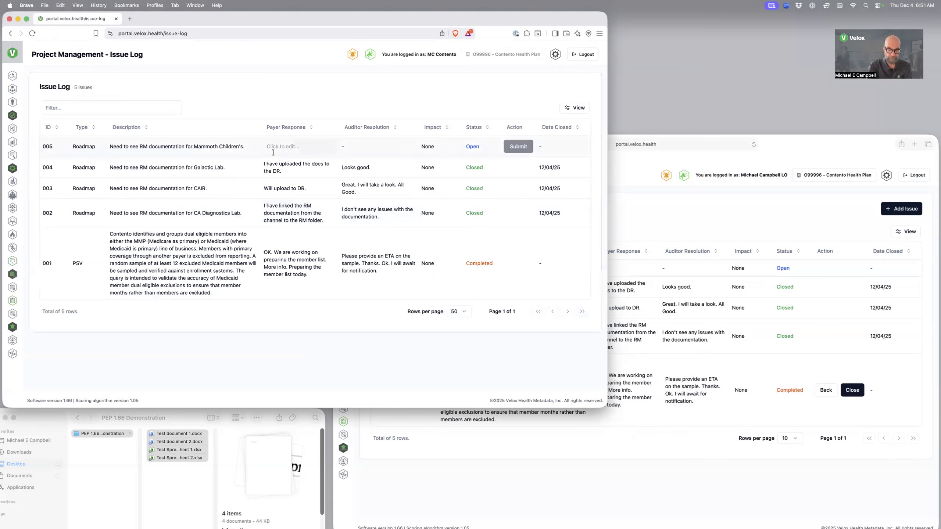
Enter the payer response "Uploaded to the DR." for issue 005 in the payer's issue log and submit it.
left_click(273, 152)
type("UP")
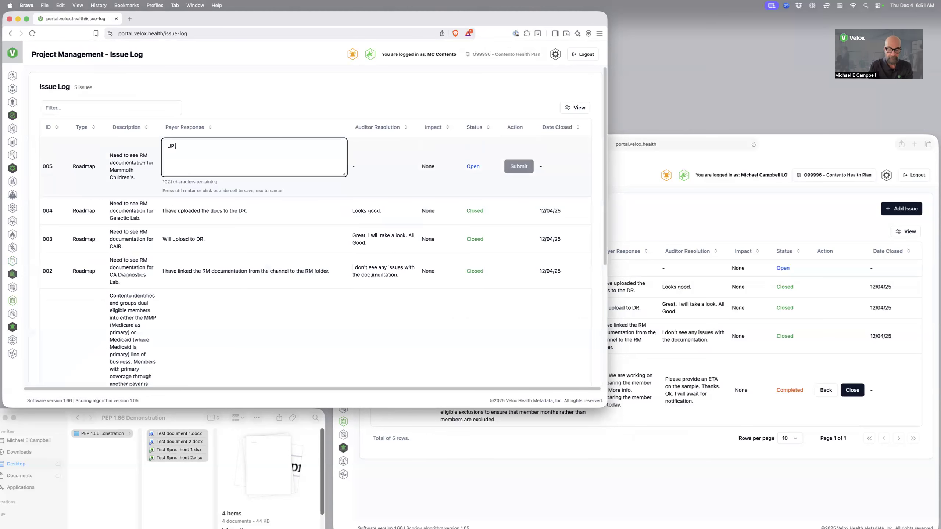
key("BackSpace")
type("pload")
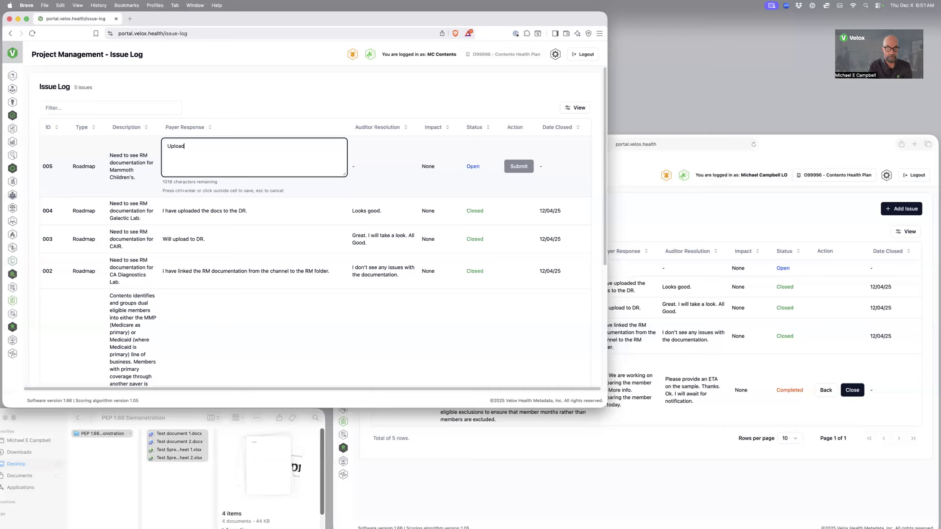
type("ed t o the DR.")
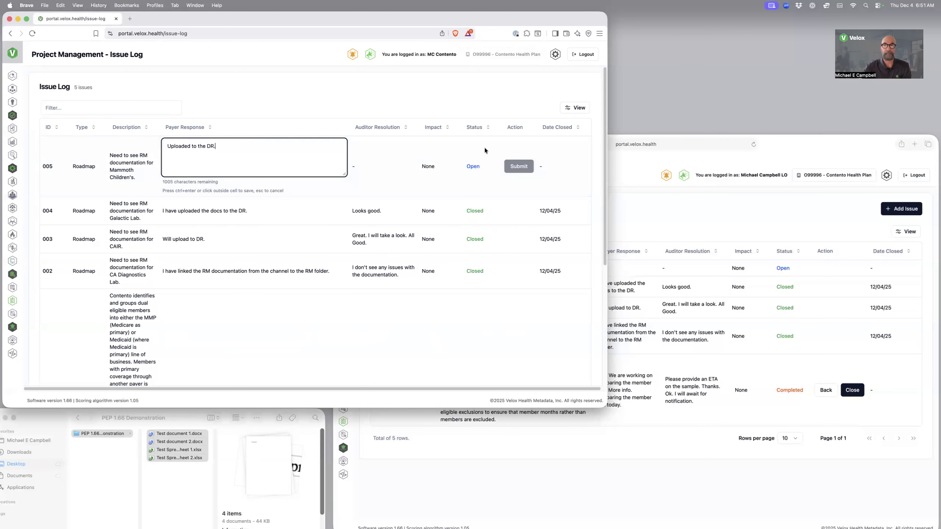
left_click(519, 147)
left_click(518, 146)
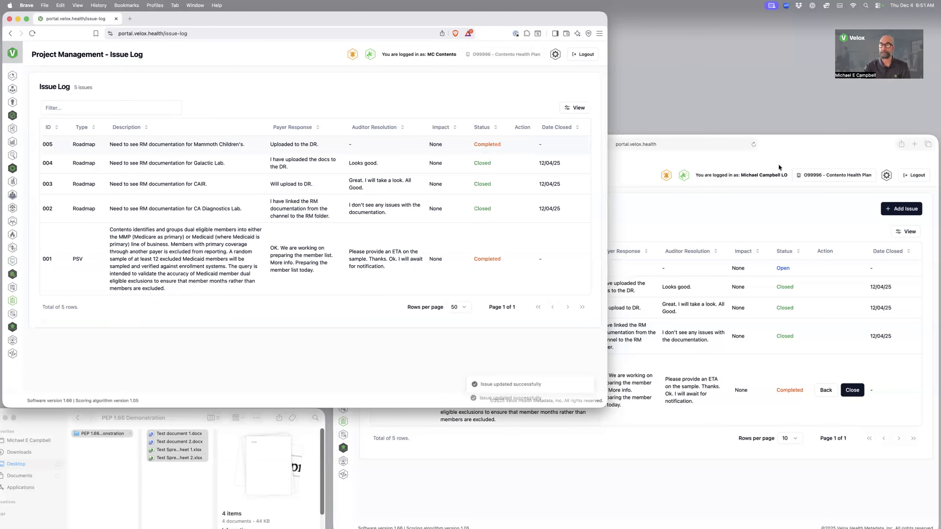
In the auditor's Safari window, refresh the issue log and open the documentation folder linked to the Mammoth Children's Clinic data channel.
left_click(738, 224)
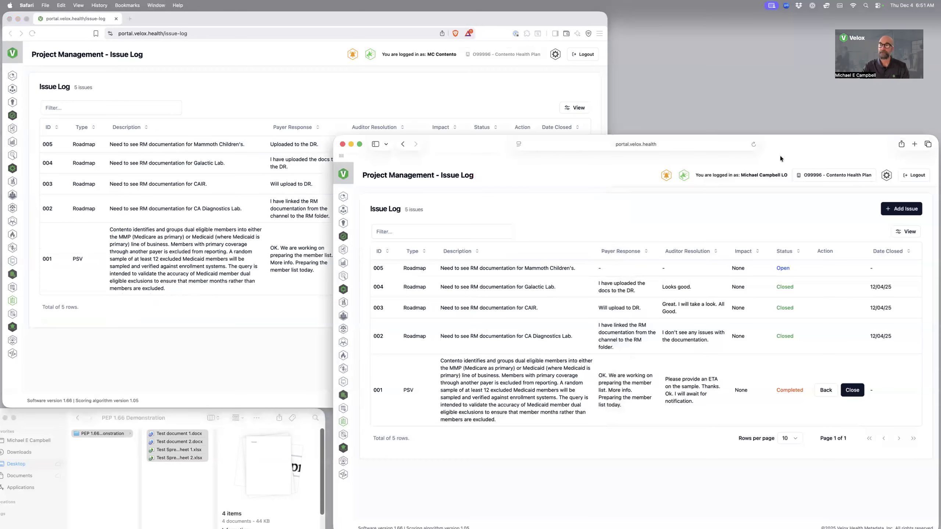
key("super+r")
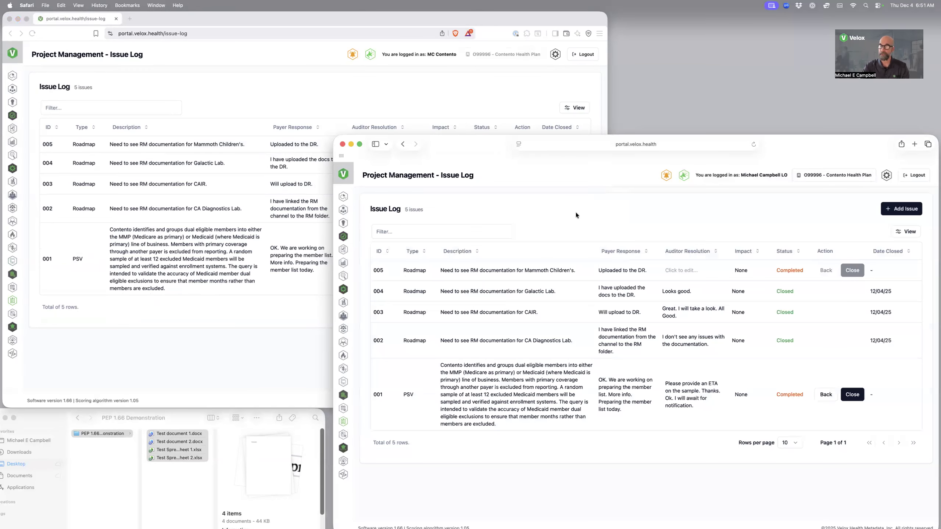
left_click(344, 211)
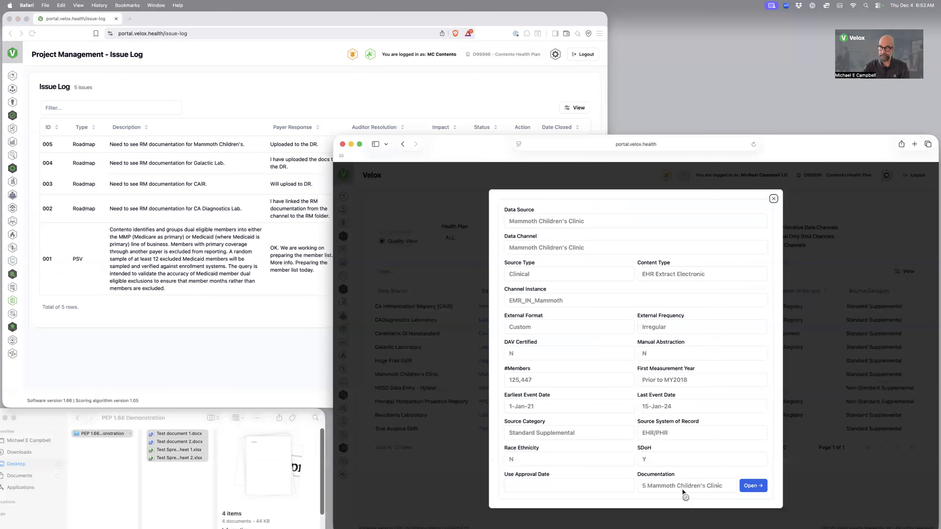
left_click(756, 485)
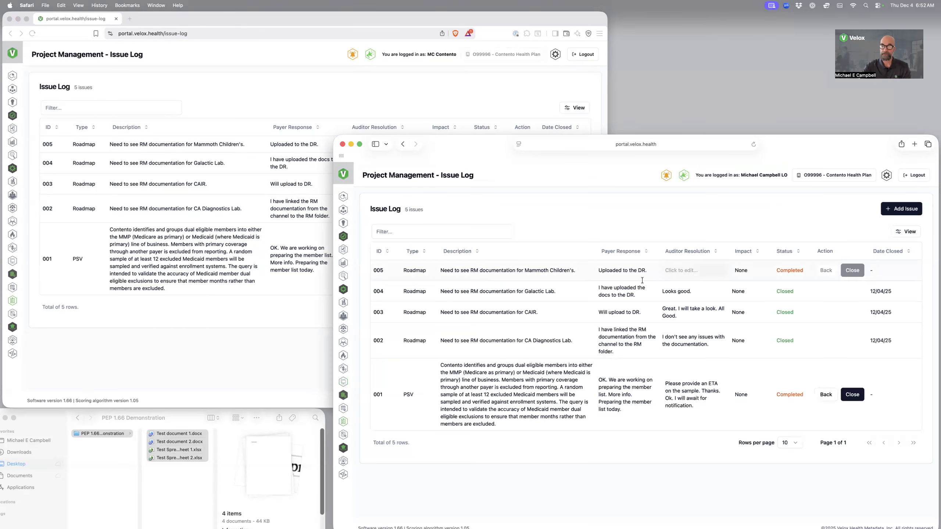
Enter the auditor resolution "Looks good." for issue 005, keep its impact at None and close the issue.
left_click(687, 273)
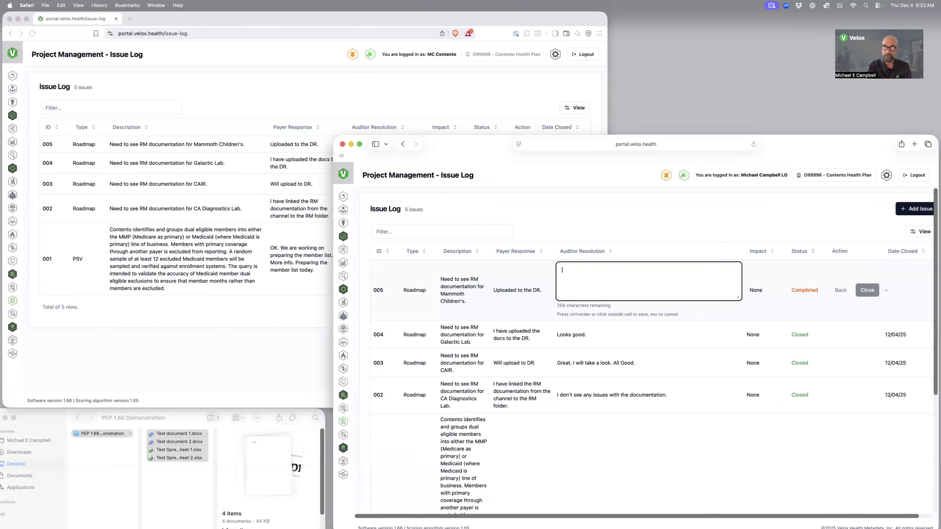
type("Looks good.")
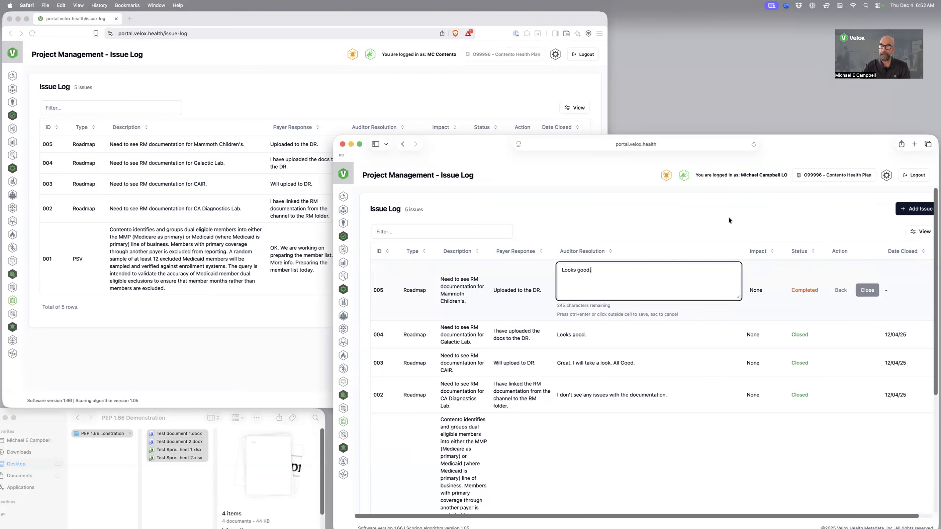
left_click(847, 271)
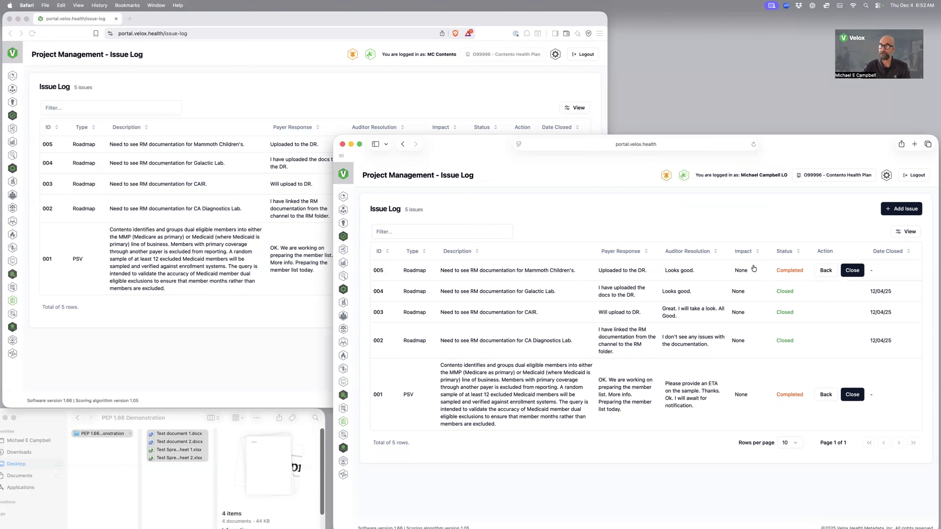
left_click(740, 270)
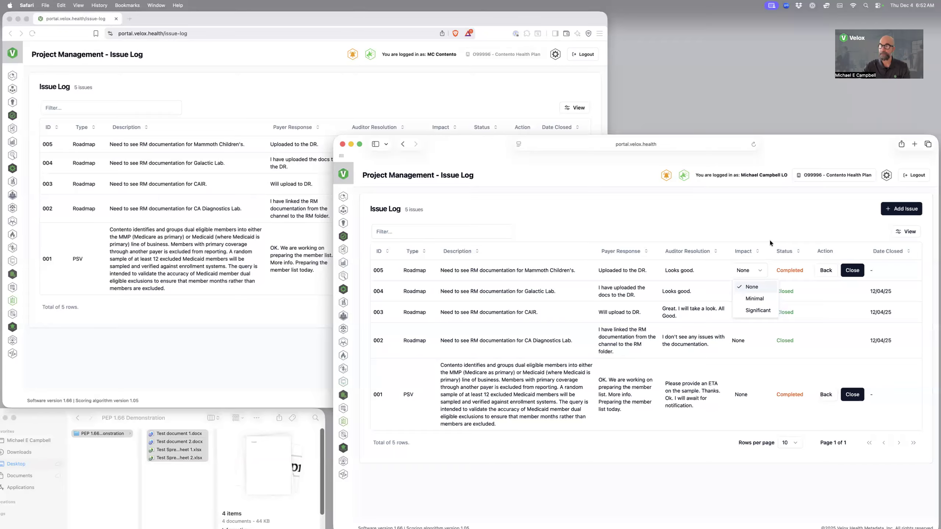
left_click(838, 240)
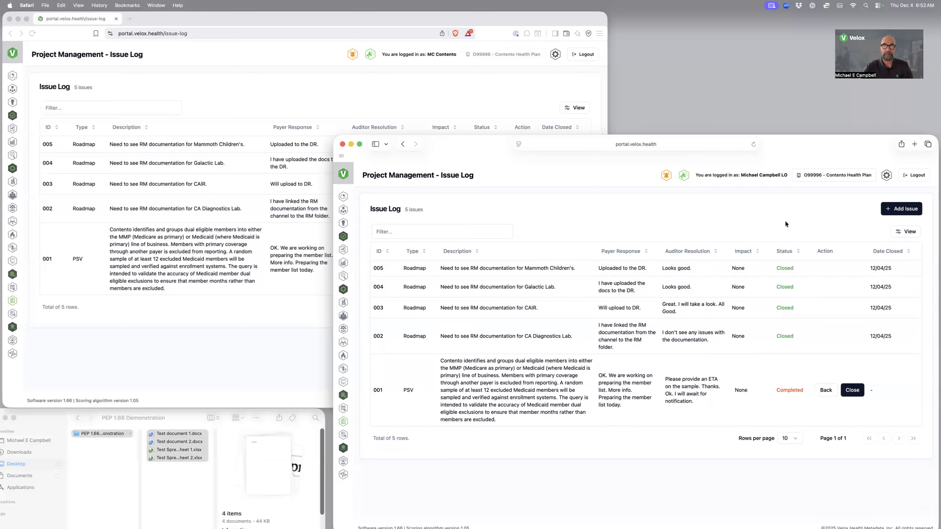
Open the auditor's project timeline and inspect the editable text and completion date of the Pre-Audit Review Kickoff call milestone.
left_click(344, 409)
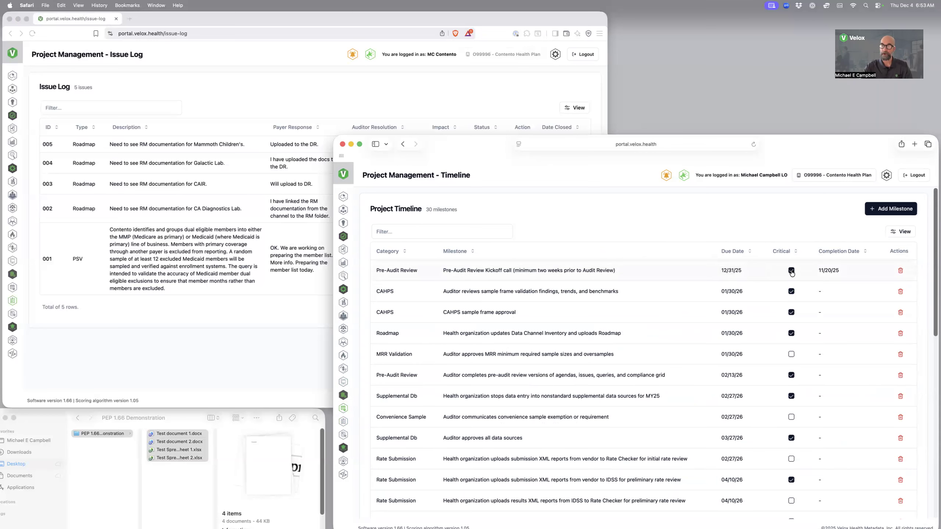
left_click(561, 276)
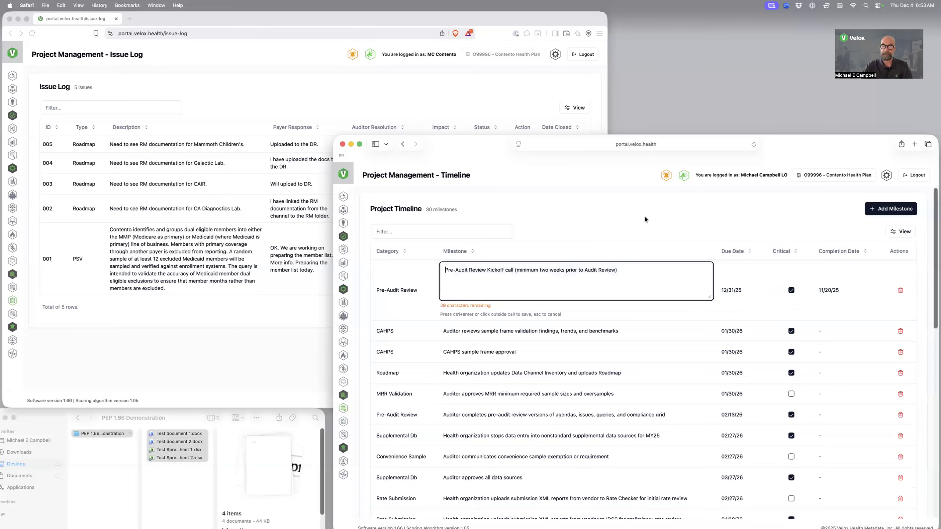
left_click(834, 274)
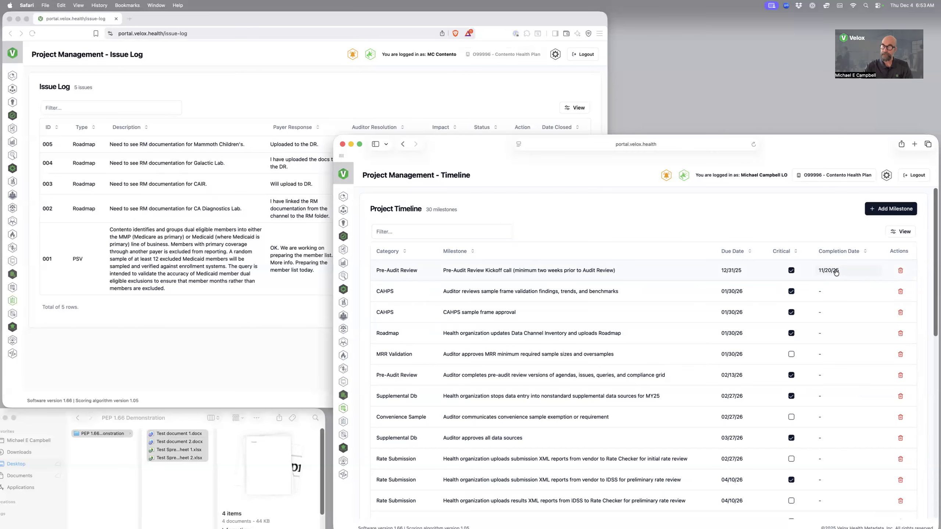
Set the completion date of the CAHPS milestone "Auditor reviews sample frame validation findings, trends, and benchmarks" to 12/04/25.
left_click(820, 295)
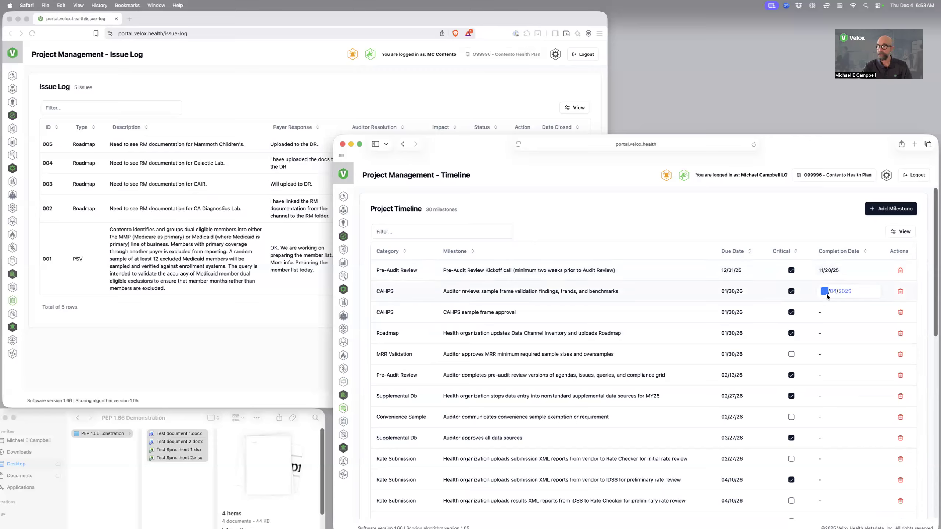
type("12")
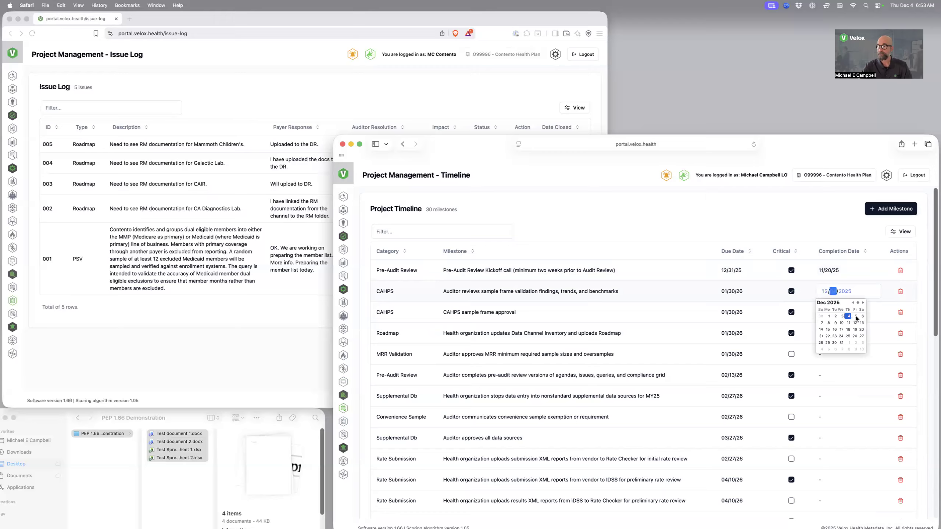
key("Up")
key("Down")
key("Return")
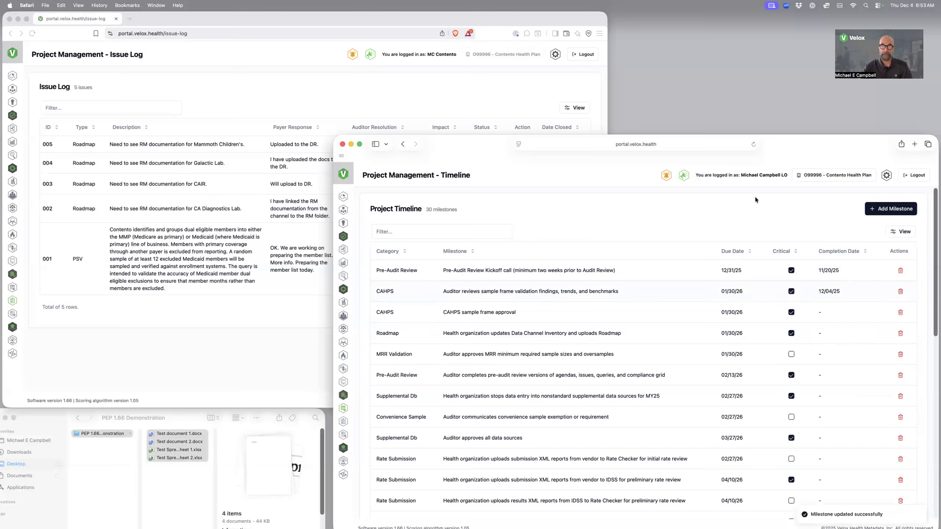
Switch to the payer's Brave window, refresh the issue log and view the project timeline.
left_click(260, 353)
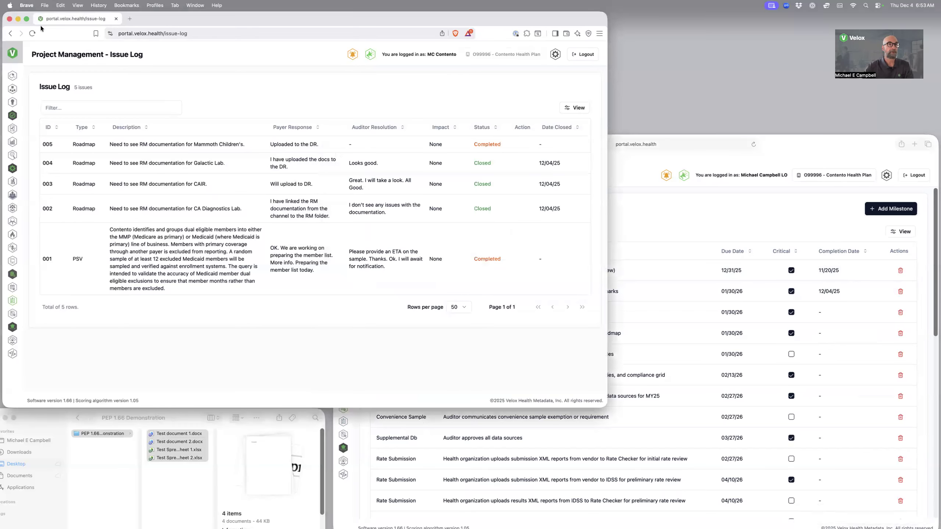
left_click(33, 33)
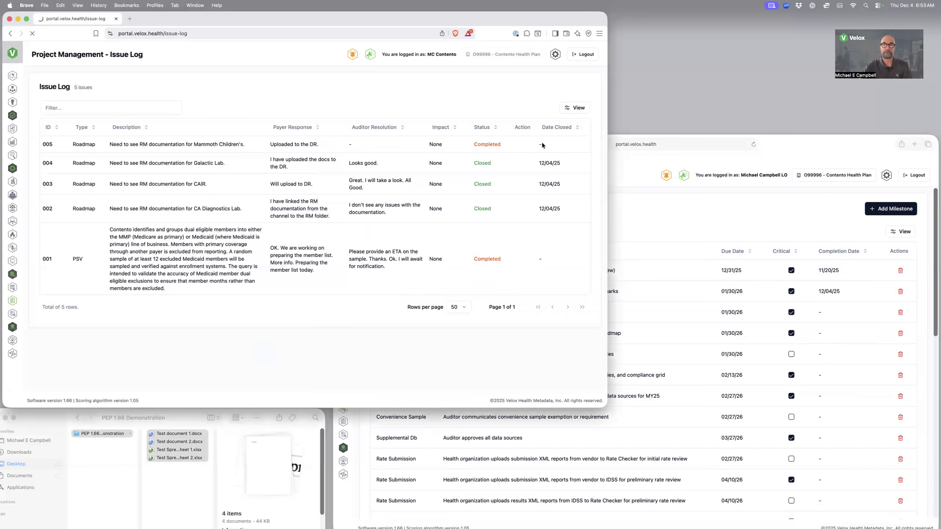
left_click(12, 288)
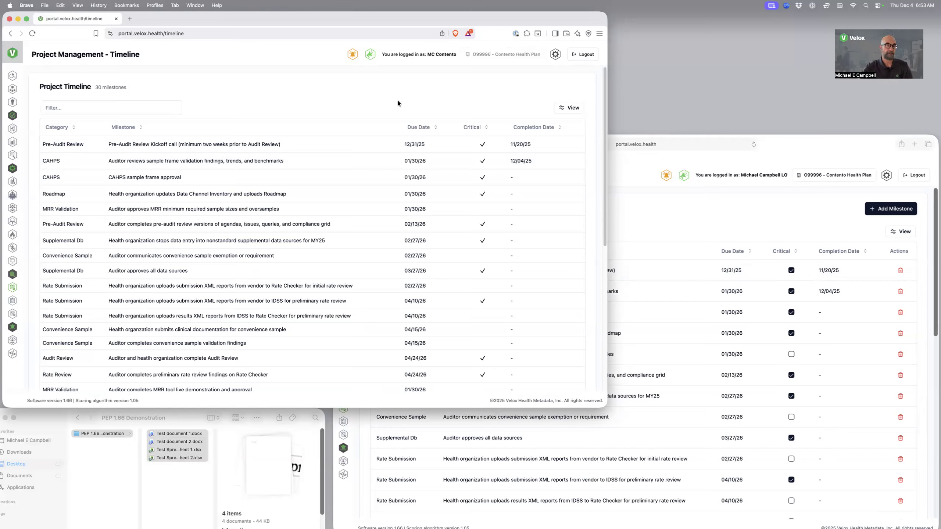
View the Standards Compliance Grid as the payer and examine the editable IS R1 findings, compliance and impact fields in the auditor's Safari window.
left_click(16, 315)
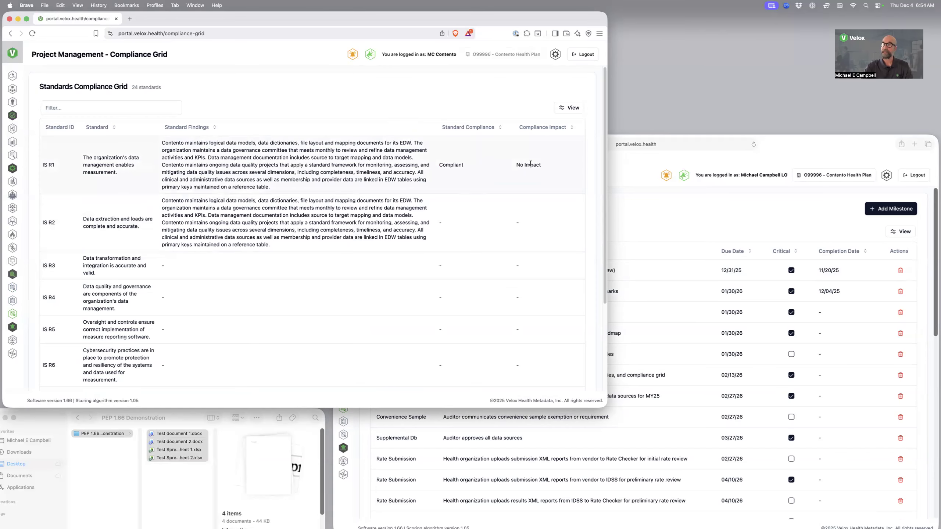
left_click(710, 200)
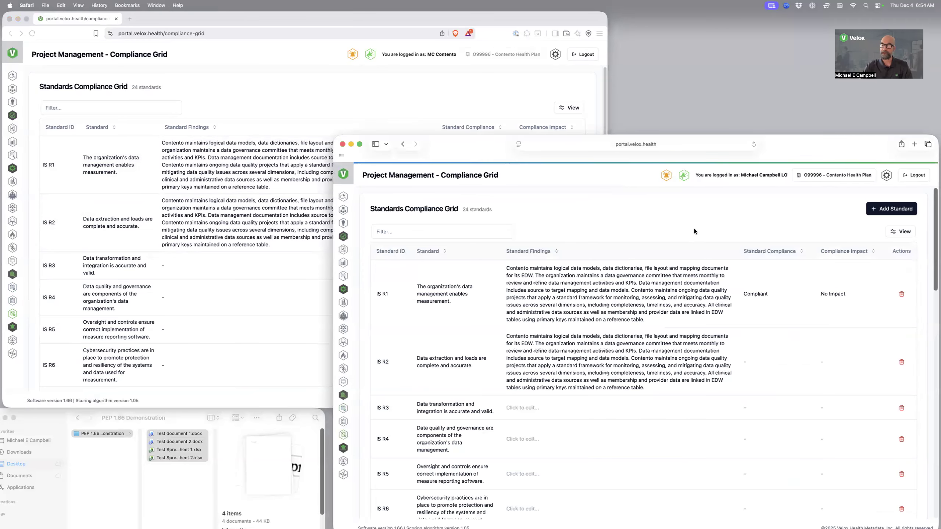
left_click(659, 295)
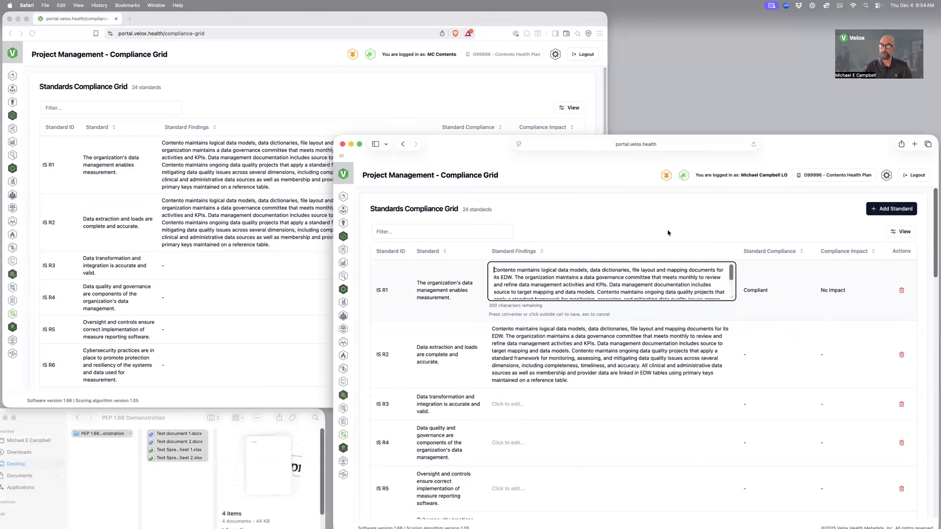
left_click(761, 294)
left_click(761, 293)
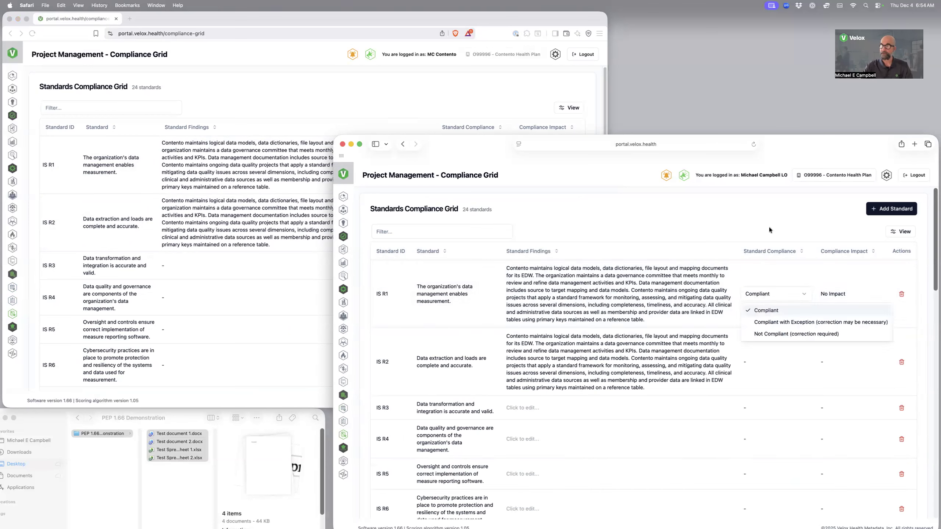
left_click(832, 295)
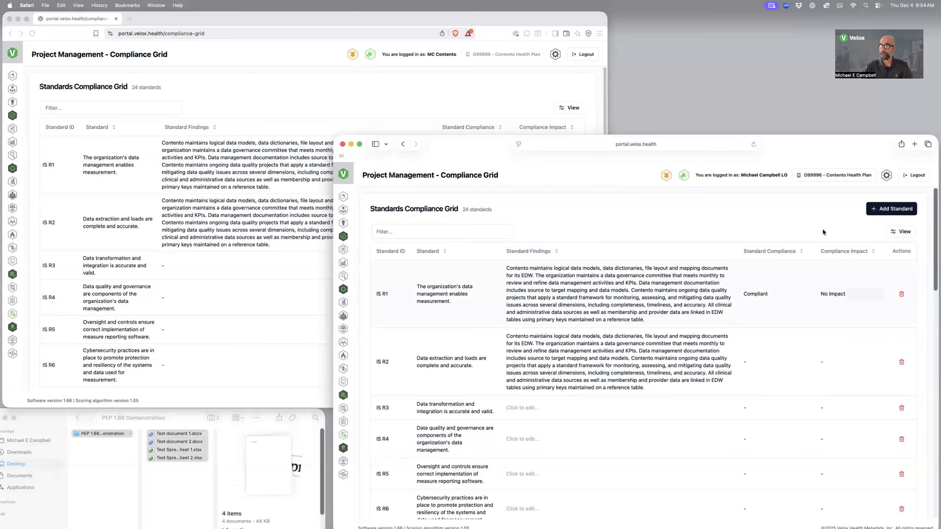
left_click(820, 221)
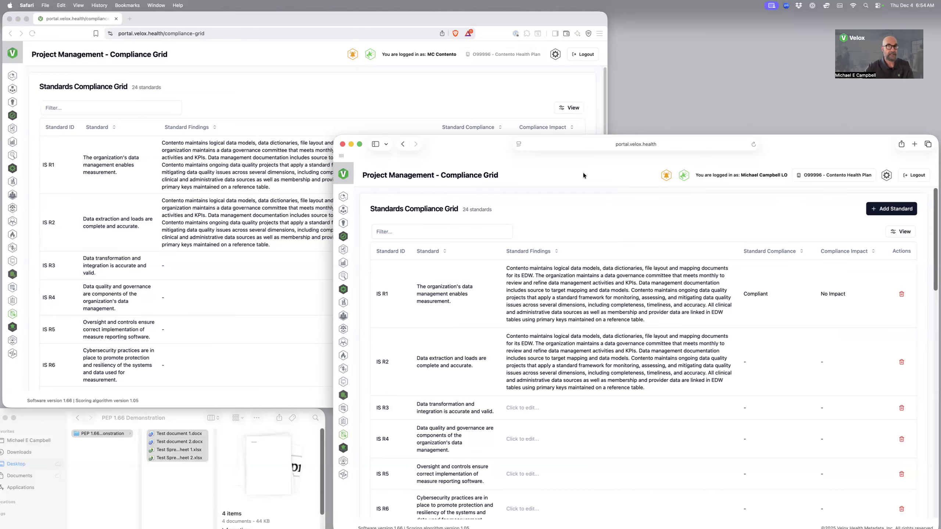
Return to the payer's Brave window and open Data Channel Maintenance.
left_click(405, 93)
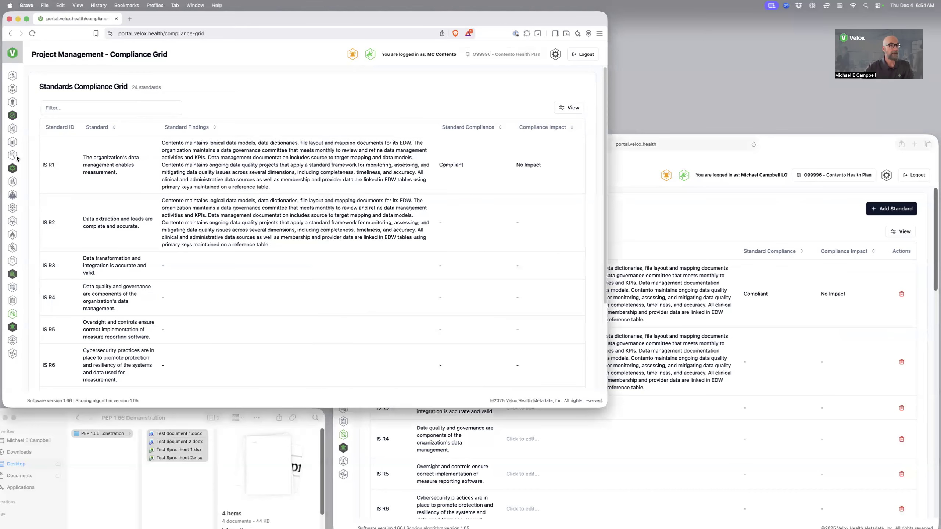
left_click(12, 209)
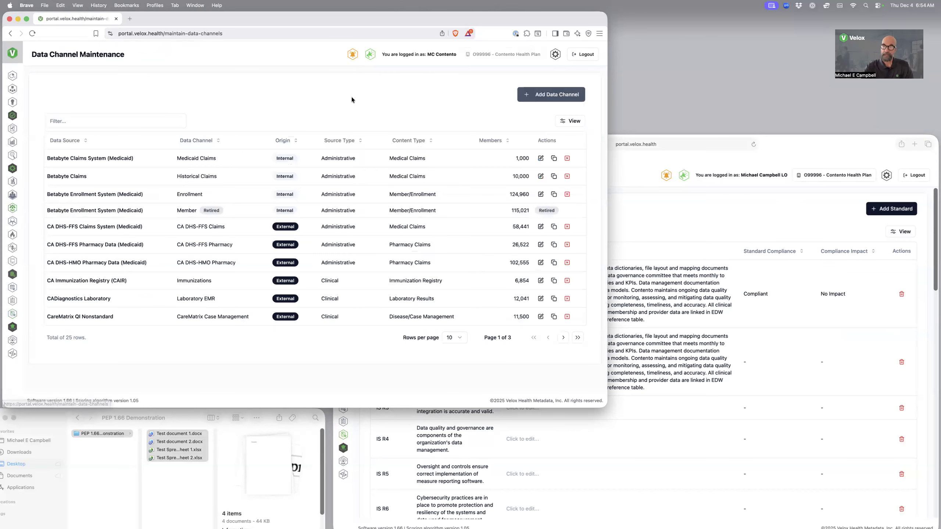